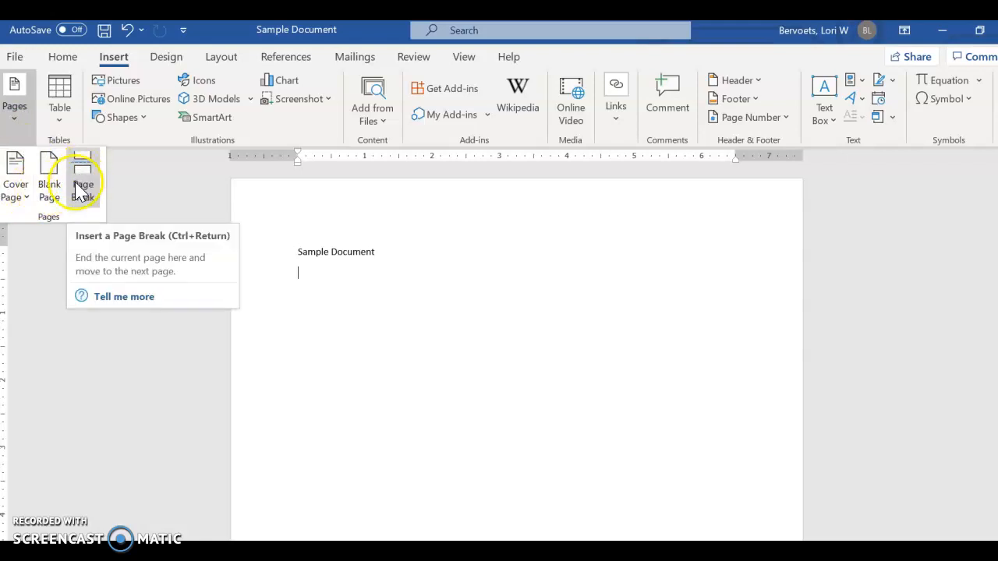
- Insert a table with four columns and four rows under the title and extend it to six rows
{"action": "left_click", "coordinate": [62, 122]}
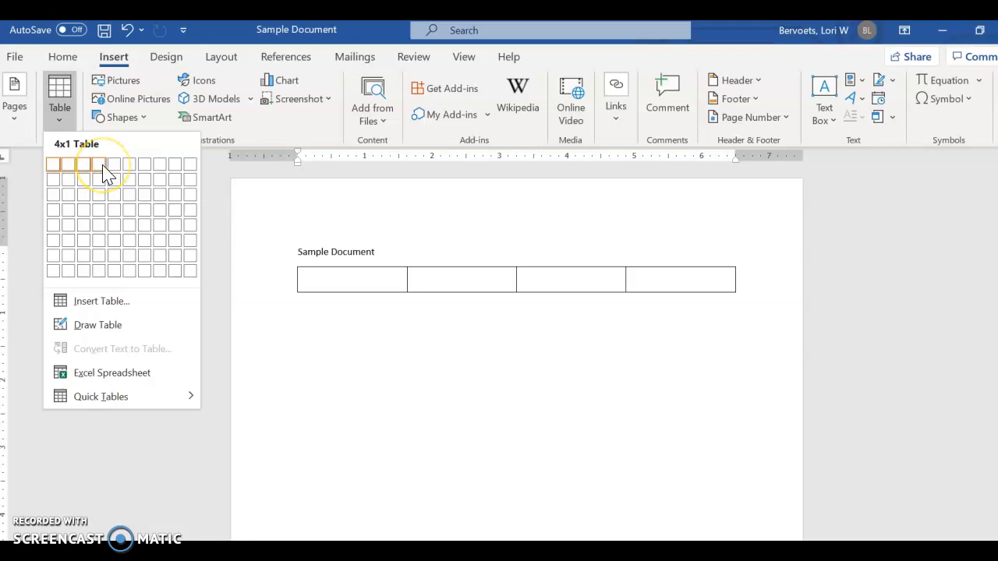
{"action": "left_click", "coordinate": [108, 212]}
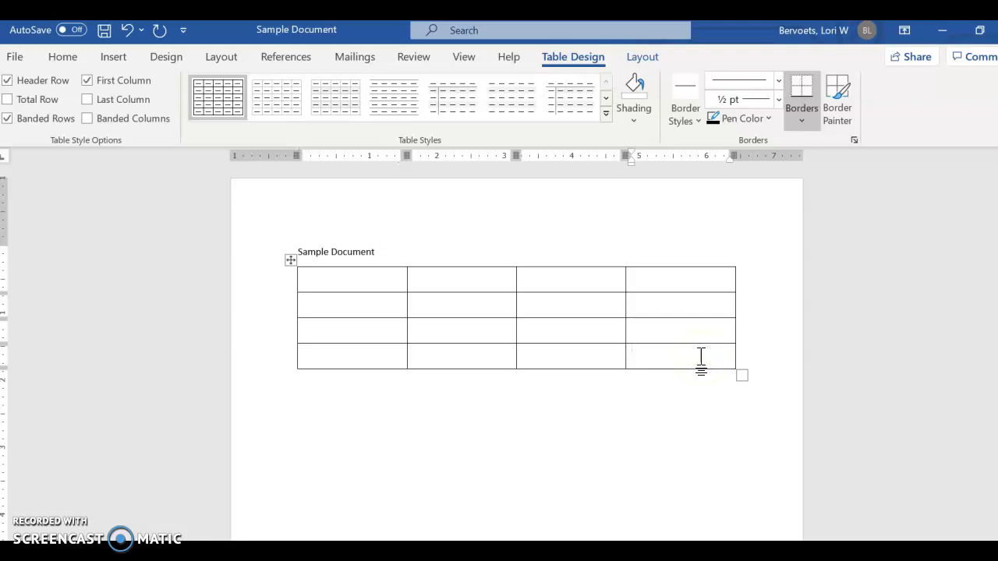
{"action": "key", "text": "ctrl+y"}
{"action": "key", "text": "Tab"}
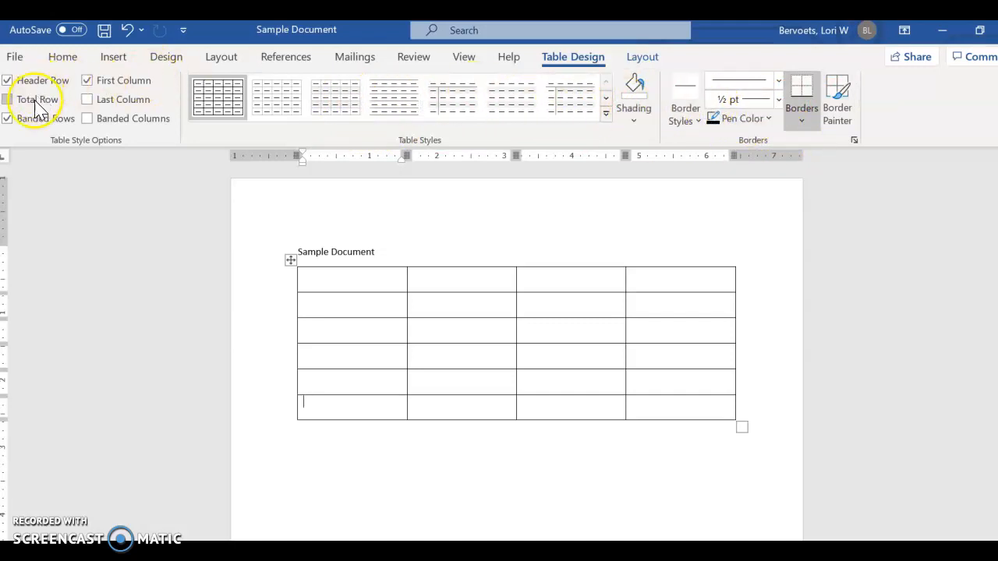
- Add blank lines below the table
{"action": "left_click", "coordinate": [717, 460]}
{"action": "key", "text": "Return"}
{"action": "key", "text": "Return"}
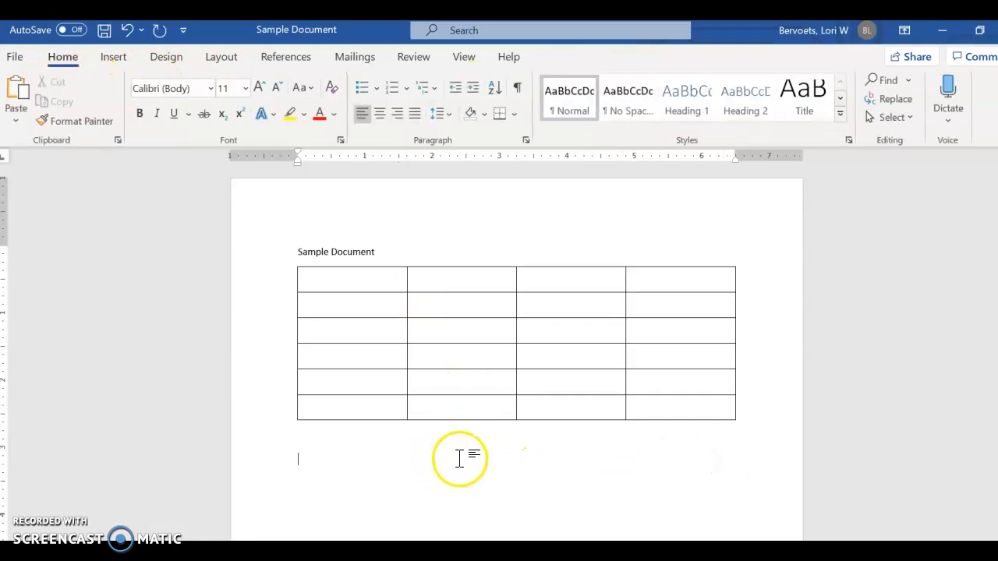
- Look at the pictures available for insertion from the computer's Pictures folder, and leave without inserting one
{"action": "left_click", "coordinate": [113, 57]}
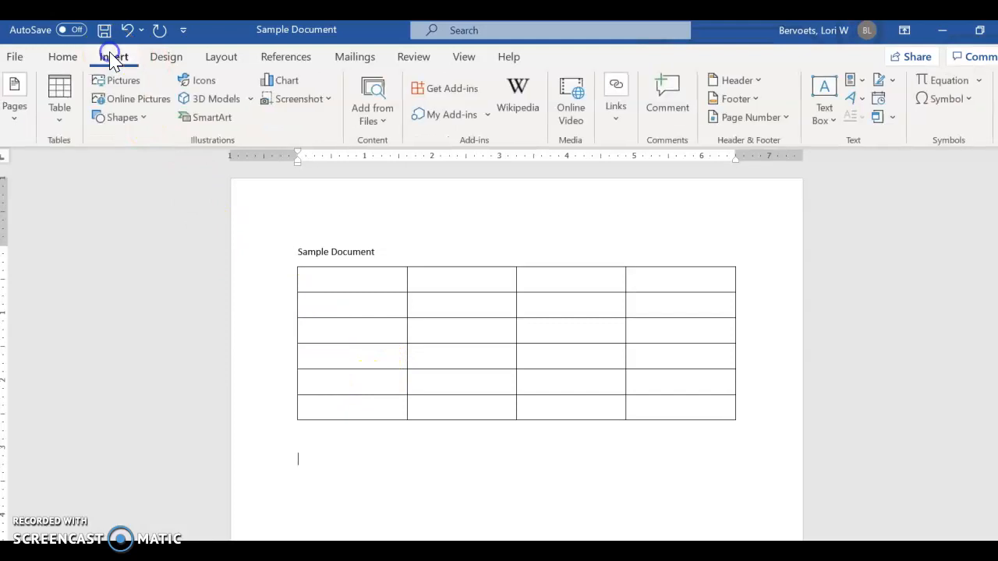
{"action": "left_click", "coordinate": [104, 79]}
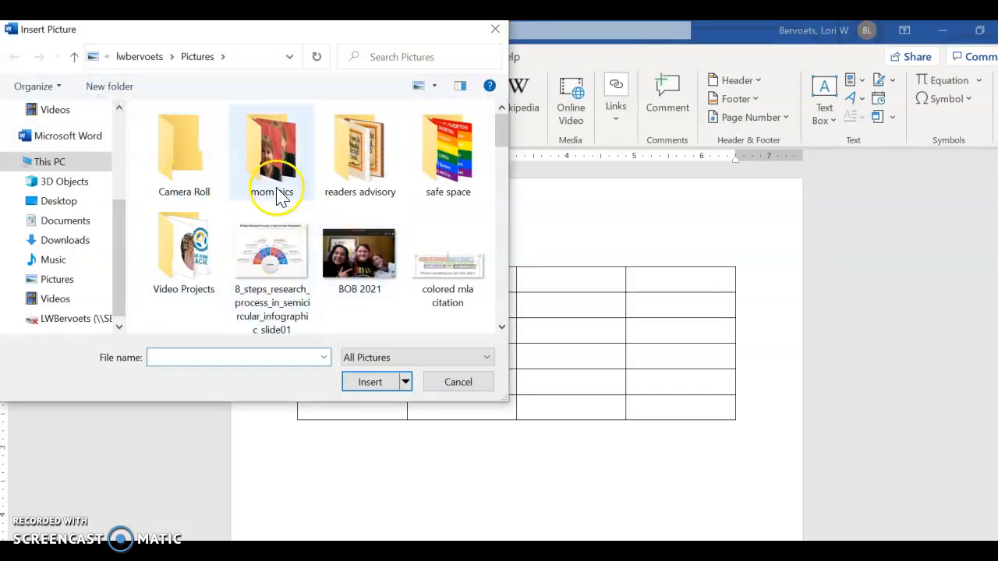
{"action": "left_click", "coordinate": [495, 31]}
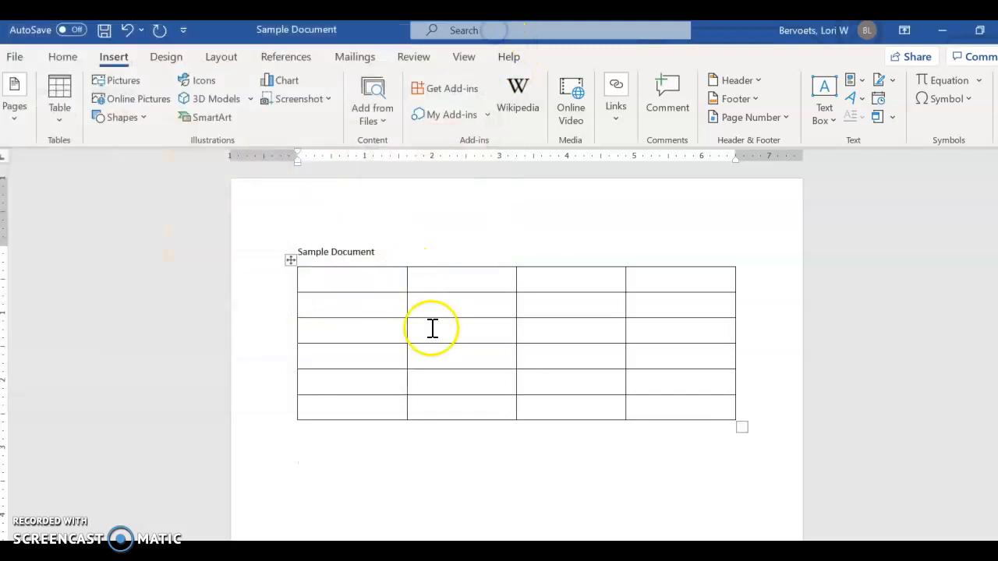
- Search the online pictures for "dog" and look through the Creative Commons results
{"action": "left_click", "coordinate": [142, 101]}
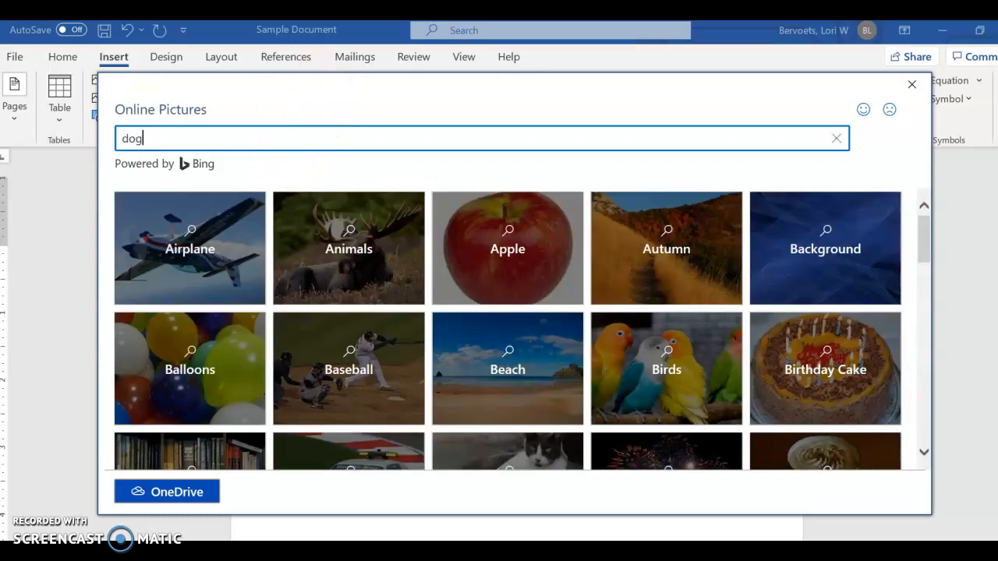
{"action": "key", "text": "Return"}
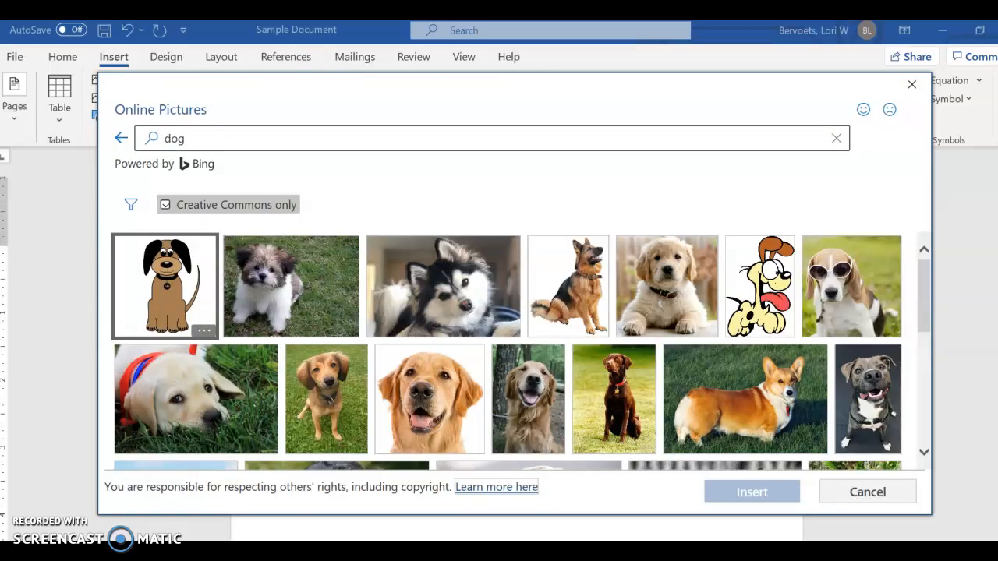
{"action": "scroll", "coordinate": [712, 367], "scroll_direction": "down", "scroll_amount": 2}
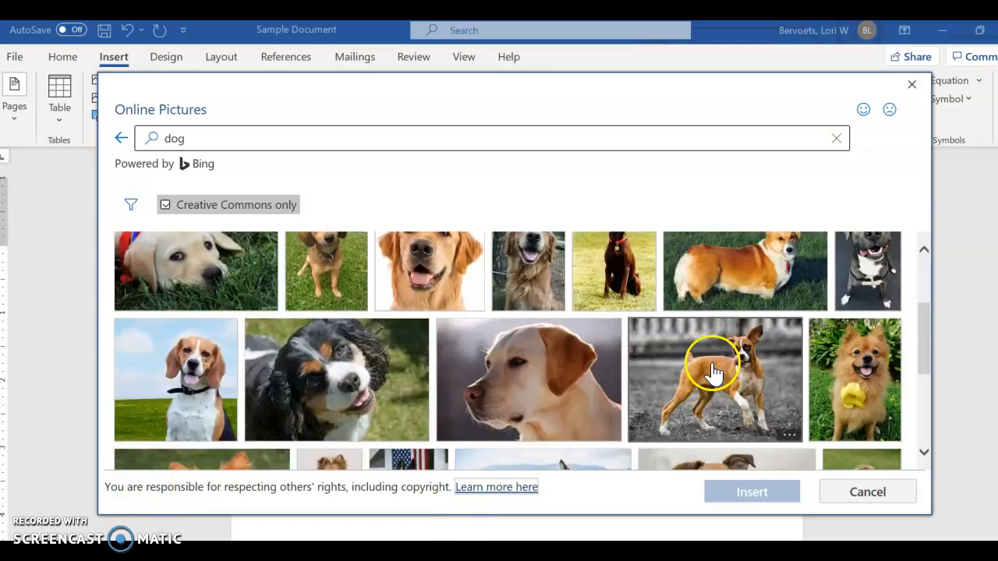
{"action": "scroll", "coordinate": [709, 372], "scroll_direction": "down", "scroll_amount": 5}
{"action": "scroll", "coordinate": [706, 372], "scroll_direction": "up", "scroll_amount": 4}
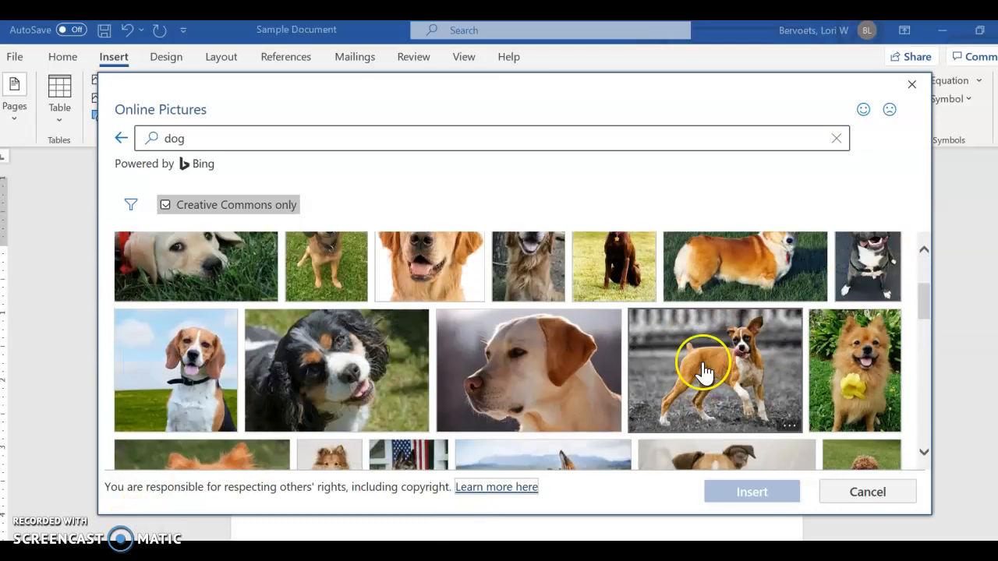
{"action": "scroll", "coordinate": [702, 367], "scroll_direction": "up", "scroll_amount": 2}
- Turn off the Creative Commons only filter for the dog picture search
{"action": "left_click", "coordinate": [167, 206]}
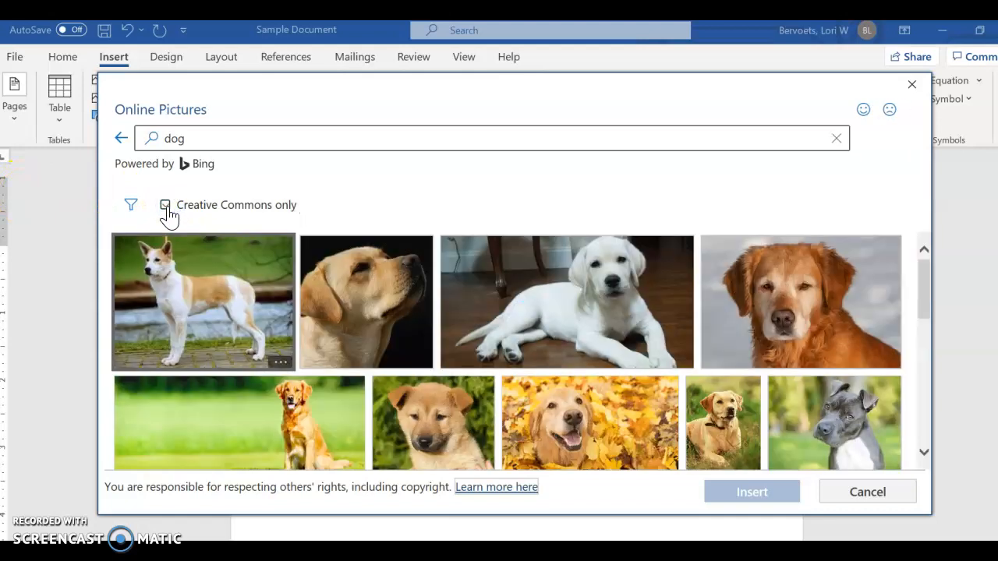
{"action": "left_click", "coordinate": [166, 206]}
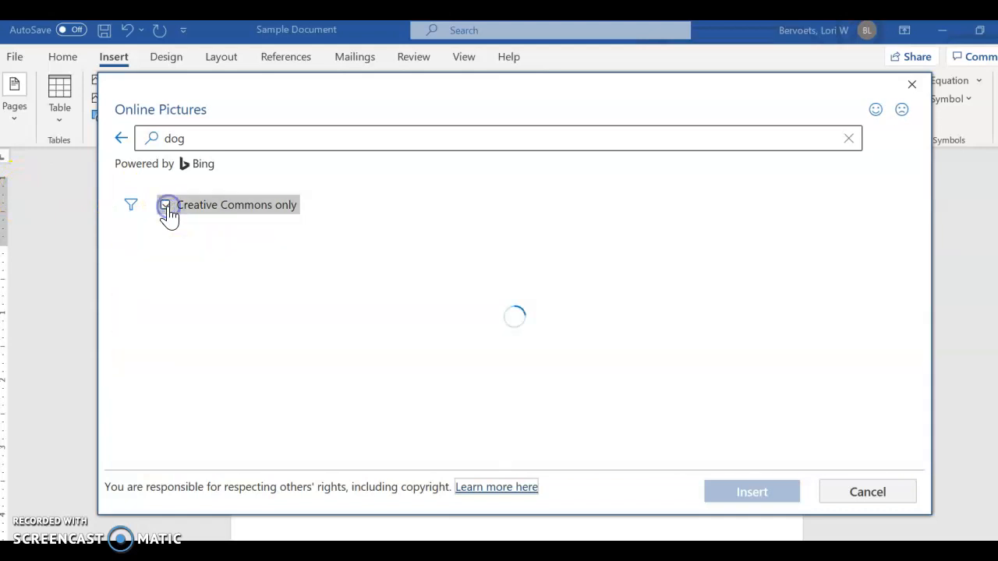
{"action": "left_click", "coordinate": [166, 206]}
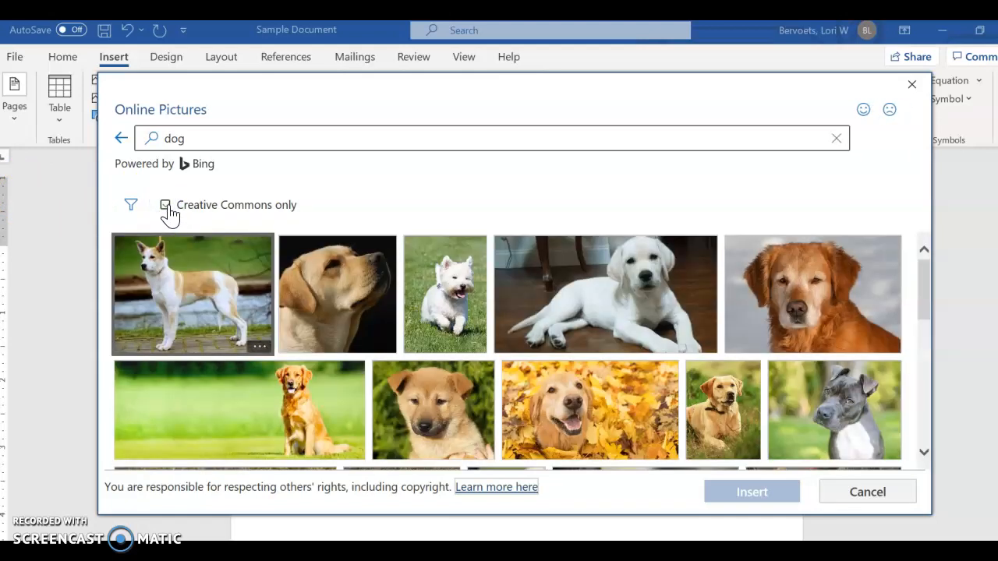
{"action": "left_click", "coordinate": [166, 205]}
{"action": "left_click", "coordinate": [166, 206]}
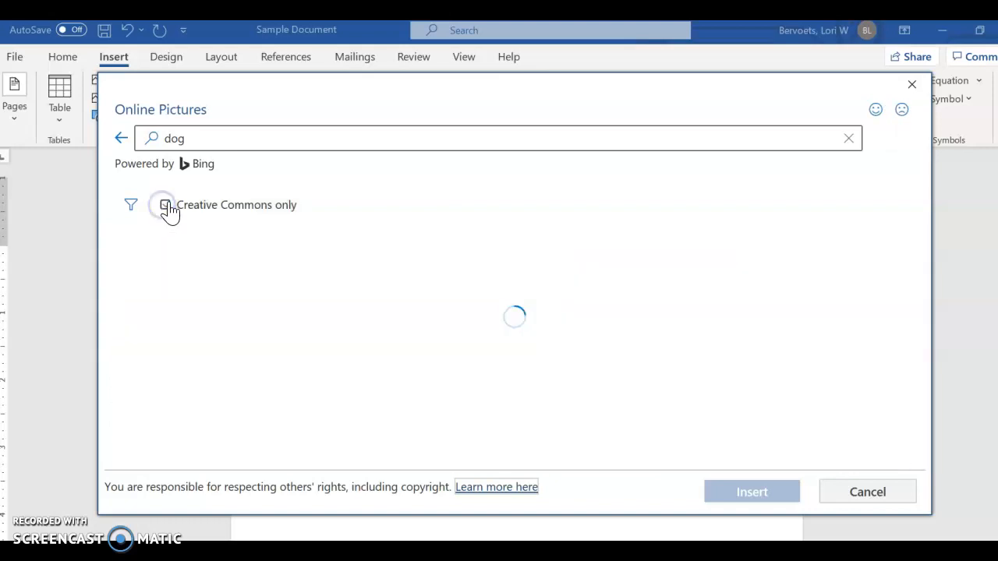
{"action": "left_click", "coordinate": [174, 208]}
{"action": "left_click", "coordinate": [164, 206]}
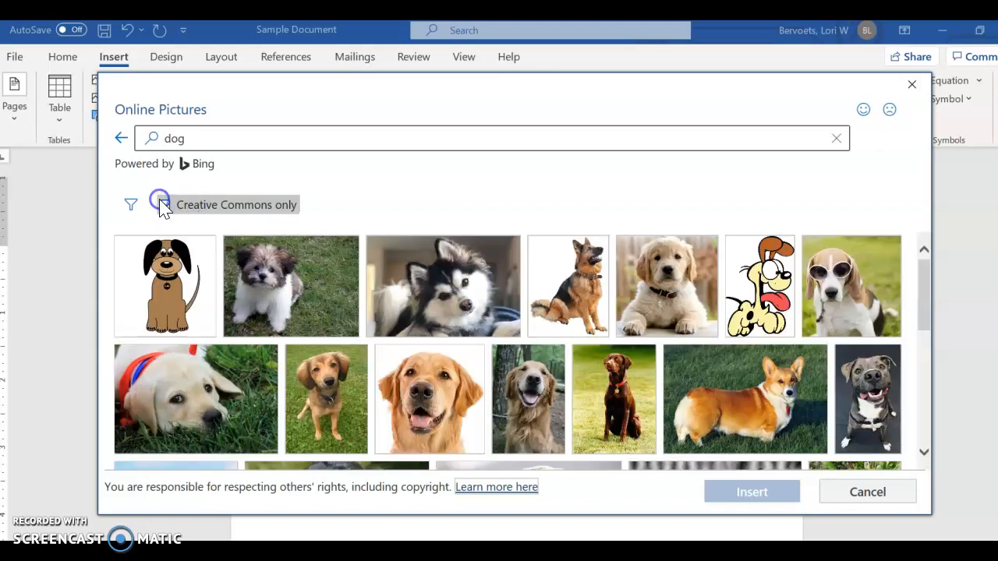
{"action": "left_click", "coordinate": [166, 206]}
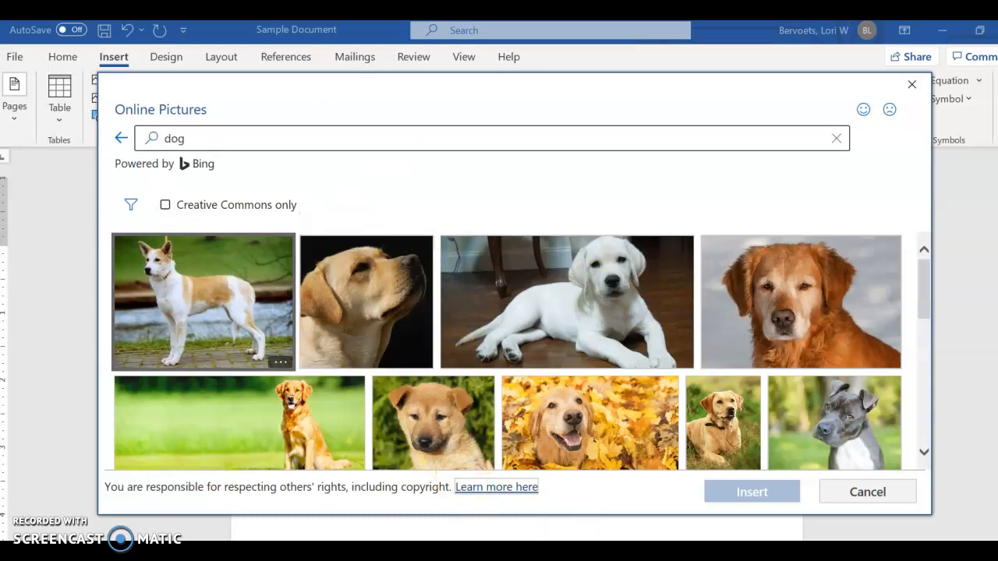
- Look through the unfiltered dog pictures and leave the online picture search without inserting one
{"action": "scroll", "coordinate": [701, 354], "scroll_direction": "down", "scroll_amount": 2}
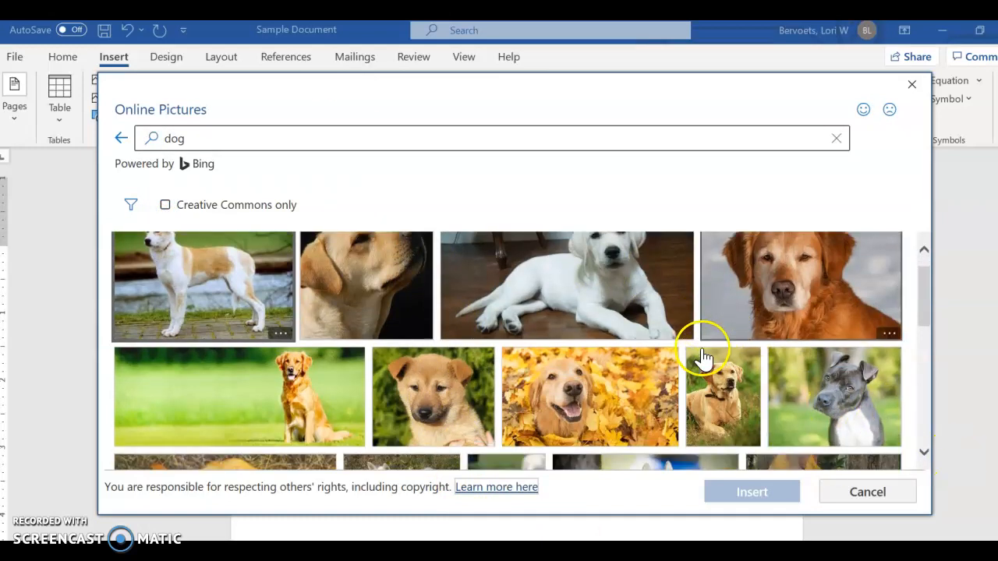
{"action": "scroll", "coordinate": [690, 349], "scroll_direction": "down", "scroll_amount": 4}
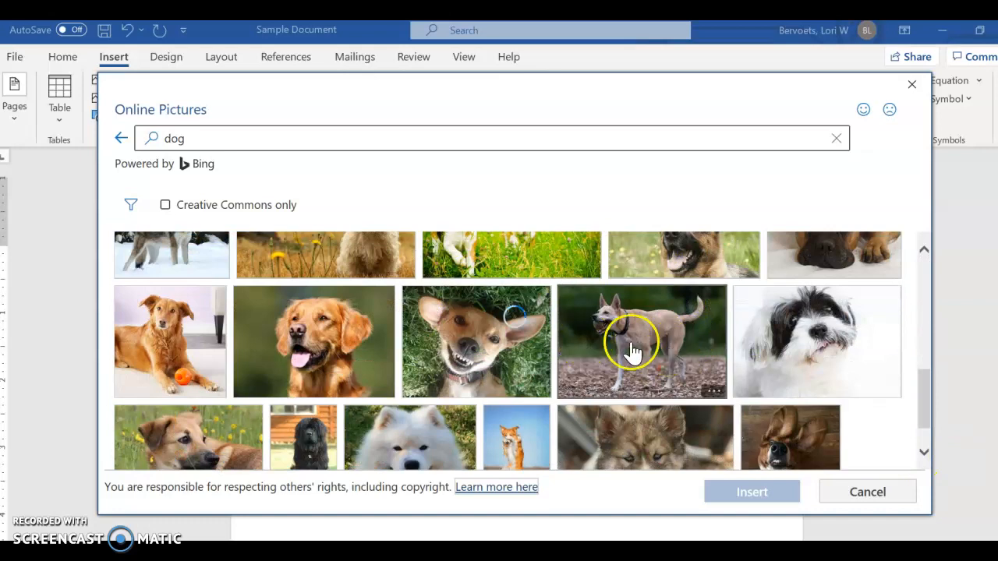
{"action": "scroll", "coordinate": [624, 339], "scroll_direction": "down", "scroll_amount": 3}
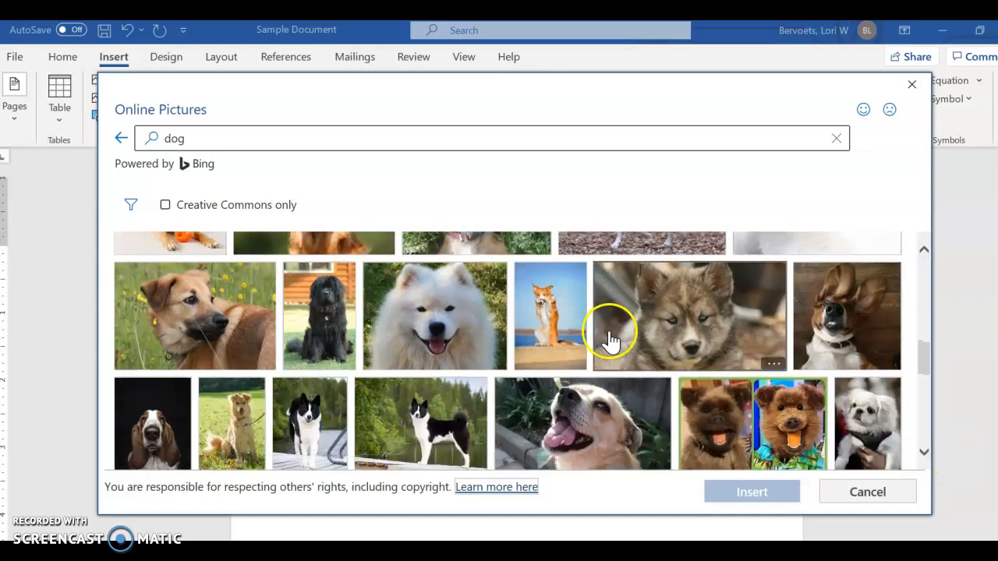
{"action": "left_click", "coordinate": [911, 85]}
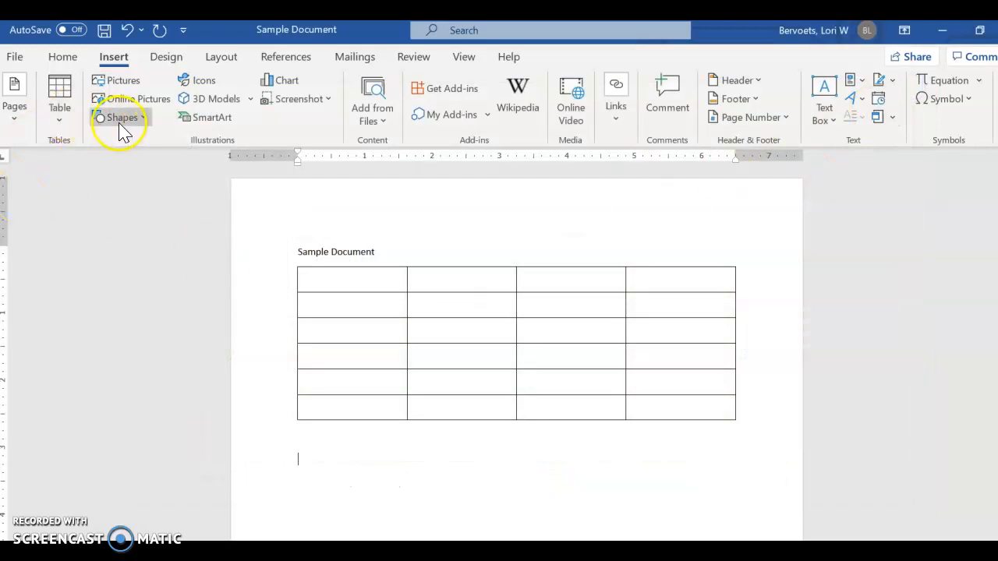
- Draw a heart shape about 1.55" high and 1.48" wide below the table
{"action": "left_click", "coordinate": [145, 118]}
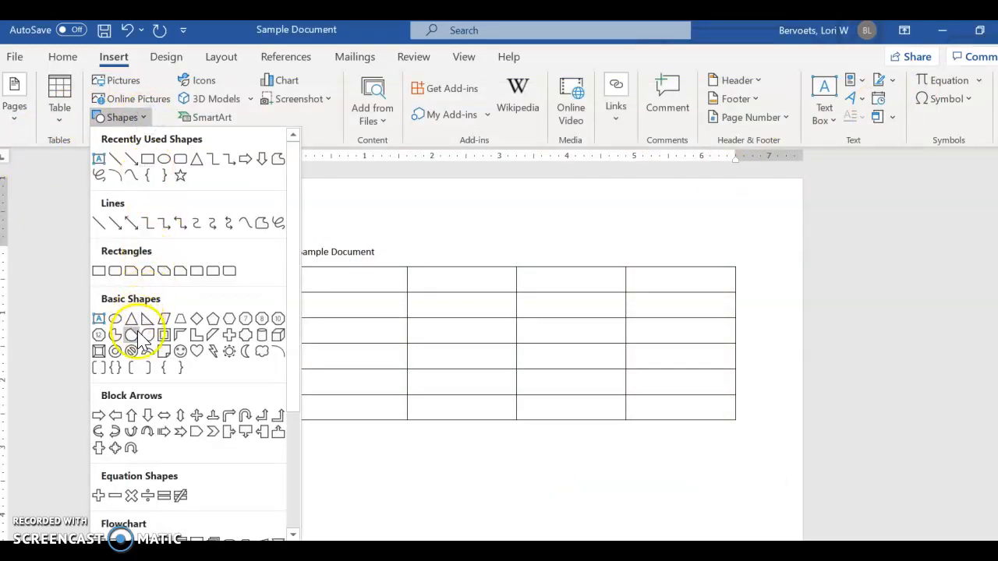
{"action": "left_click", "coordinate": [196, 350]}
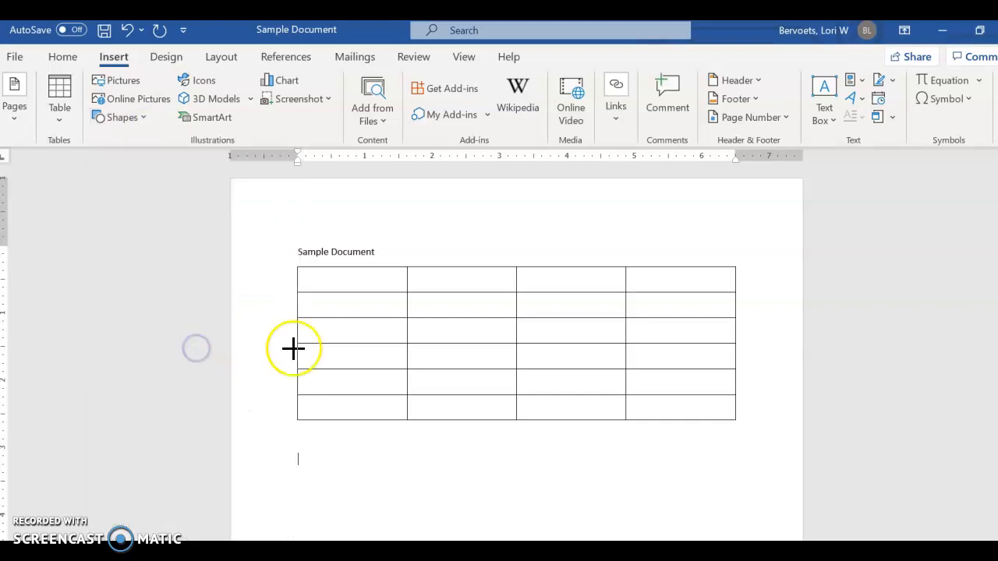
{"action": "scroll", "coordinate": [312, 374], "scroll_direction": "down", "scroll_amount": 2}
{"action": "left_click_drag", "start_coordinate": [334, 396], "coordinate": [435, 501]}
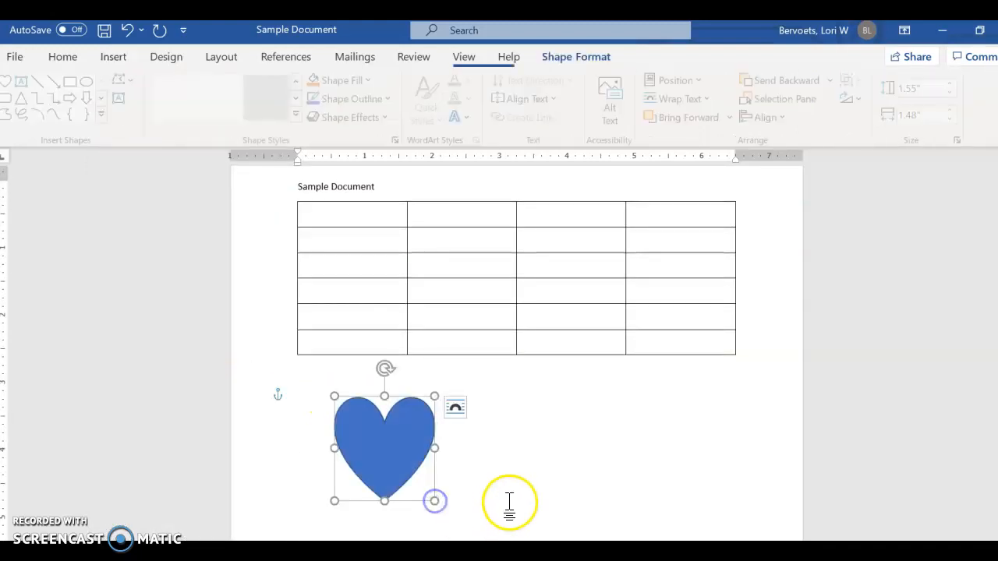
- Add two blank lines between the table and the heart shape
{"action": "left_click", "coordinate": [504, 494]}
{"action": "key", "text": "Return"}
{"action": "key", "text": "Return"}
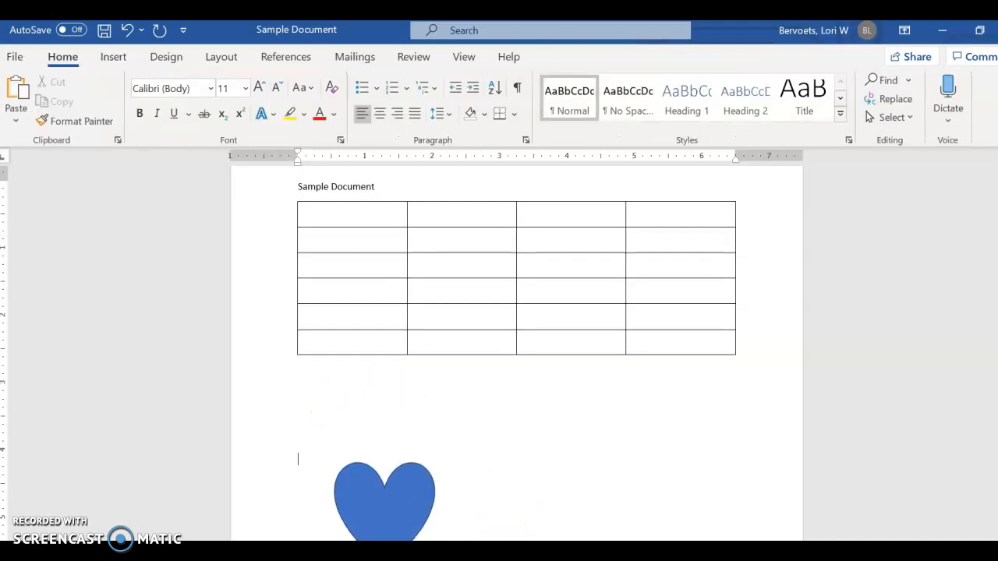
- Look at the Screen Clipping option and the online video dialog, leaving both without inserting anything
{"action": "left_click", "coordinate": [114, 60]}
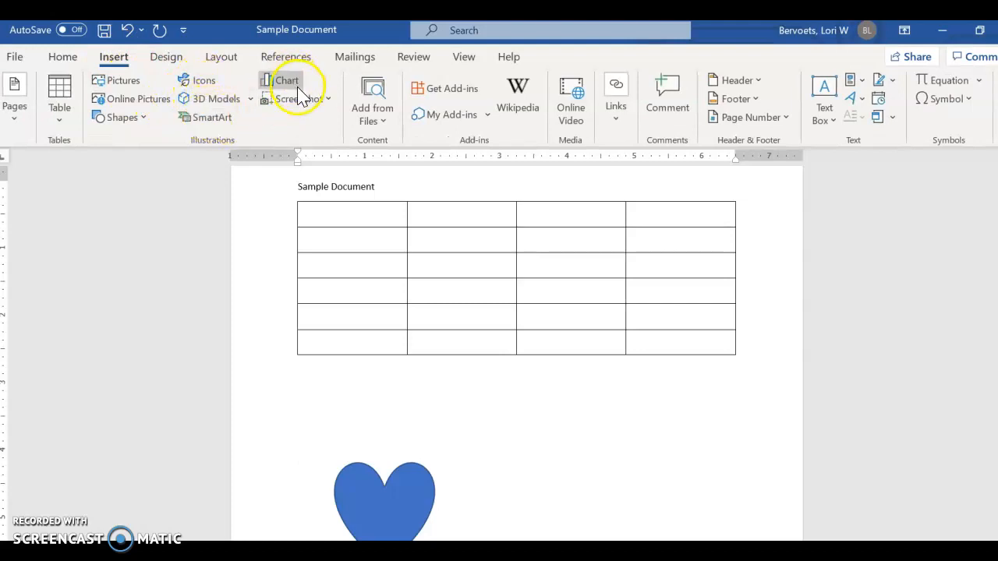
{"action": "left_click", "coordinate": [328, 100]}
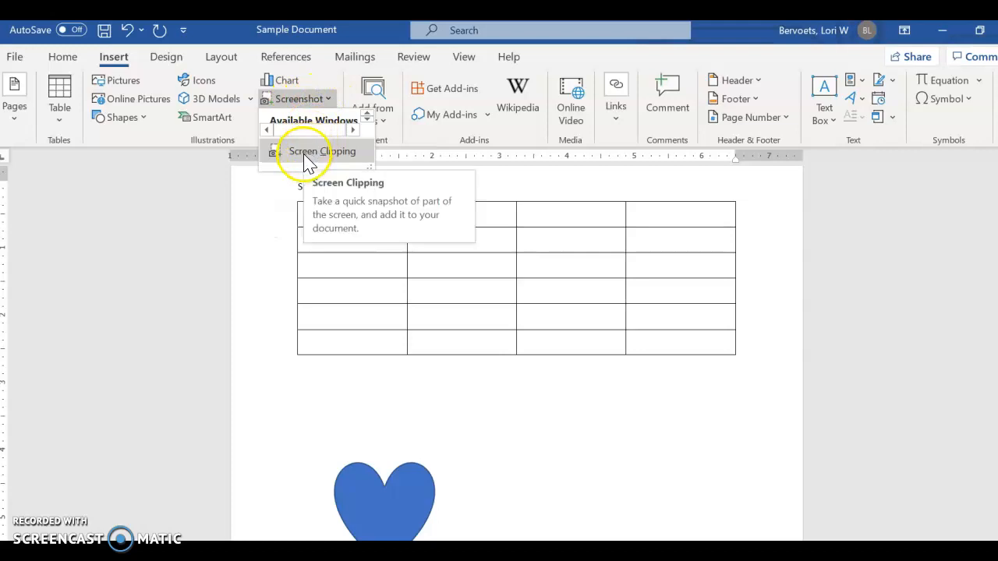
{"action": "left_click", "coordinate": [306, 152]}
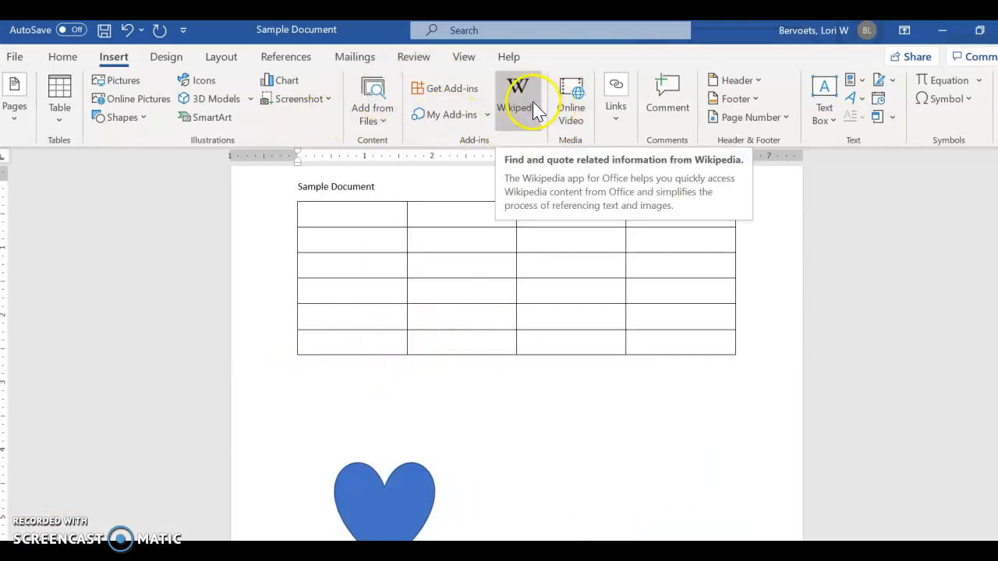
{"action": "left_click", "coordinate": [573, 123]}
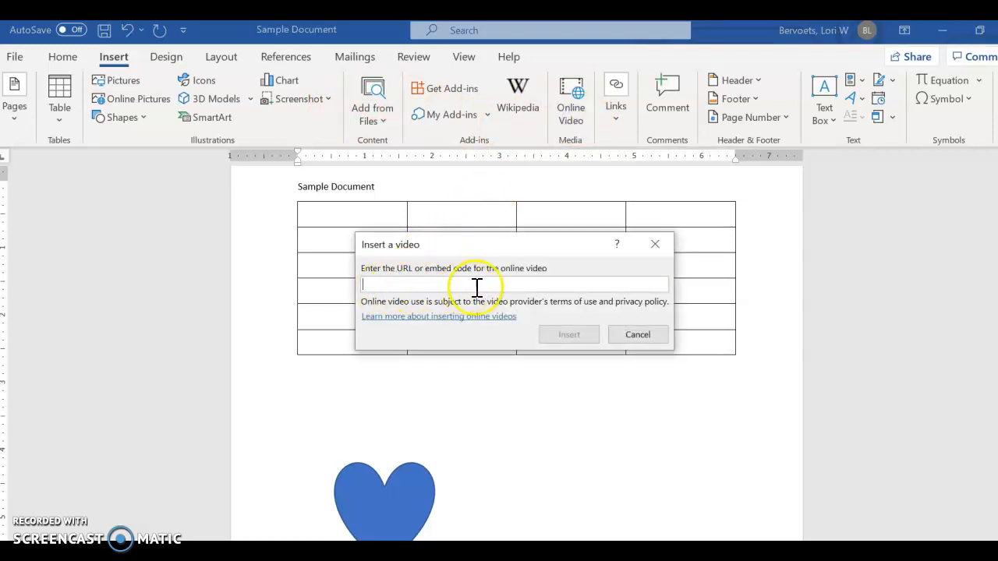
{"action": "left_click", "coordinate": [636, 336]}
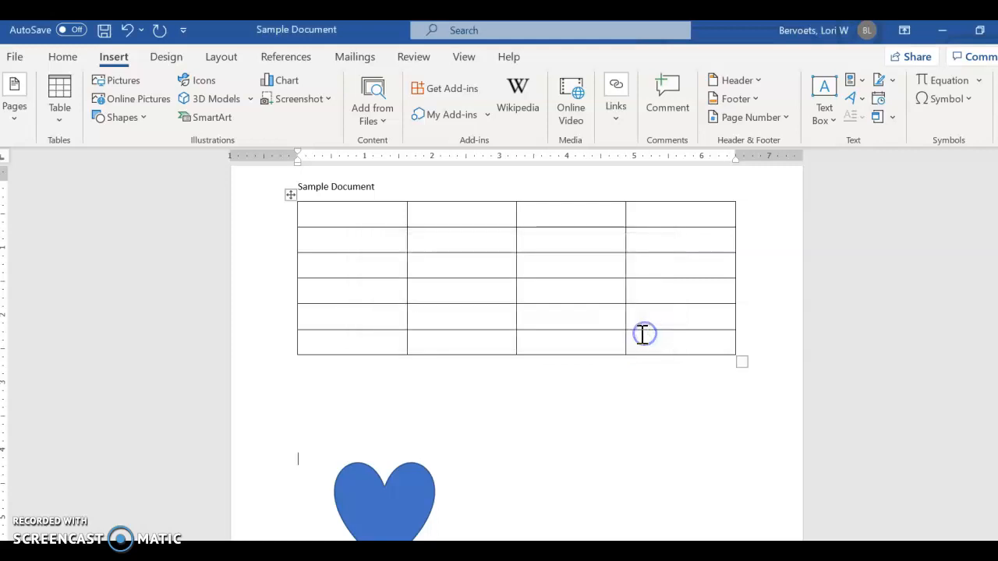
- Look through the recent items offered for inserting a link
{"action": "left_click", "coordinate": [618, 118]}
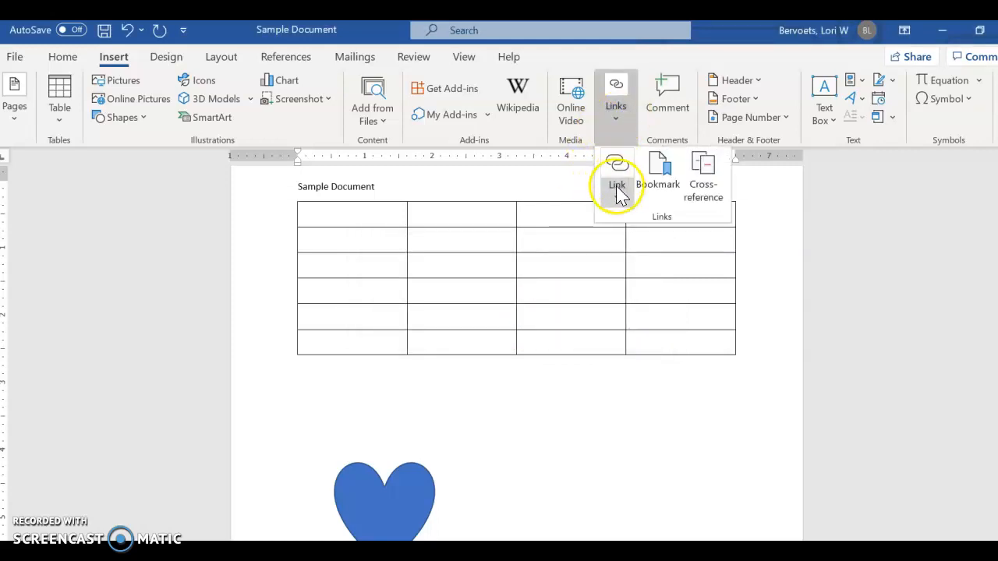
{"action": "left_click", "coordinate": [617, 191]}
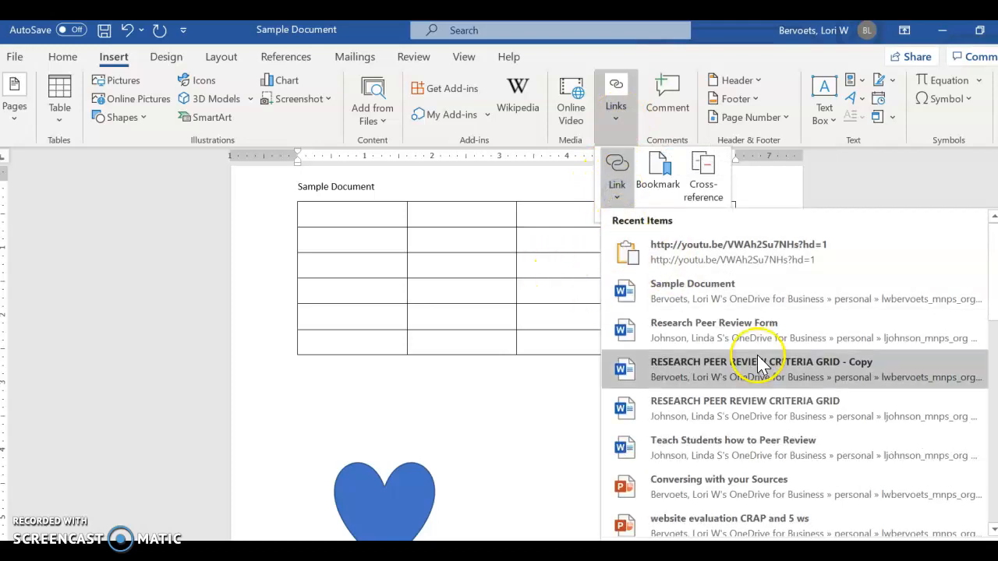
{"action": "scroll", "coordinate": [678, 324], "scroll_direction": "down", "scroll_amount": 3}
{"action": "scroll", "coordinate": [675, 321], "scroll_direction": "down", "scroll_amount": 10}
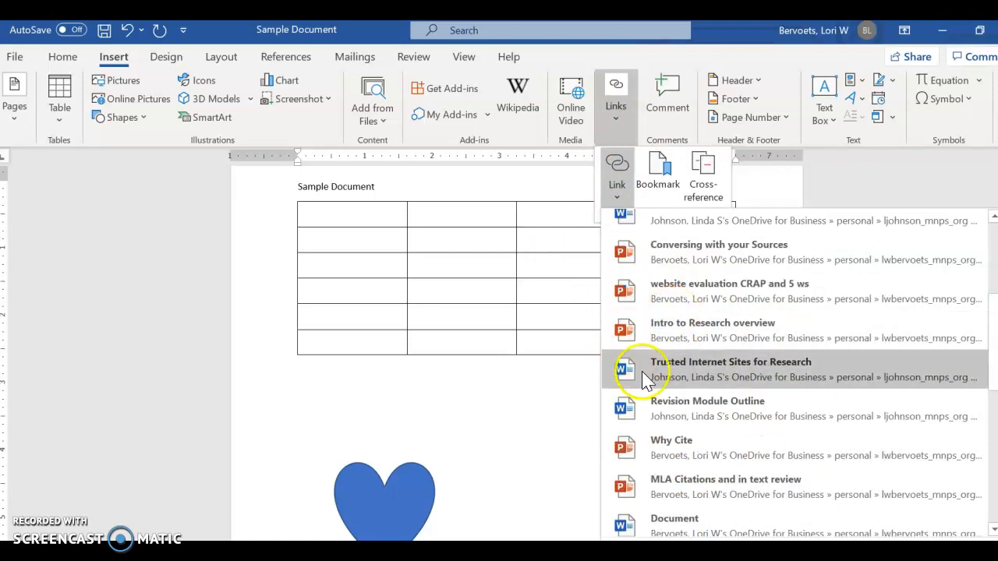
- Insert a Simple Text Box in the table cell at the fourth row, third column
{"action": "left_click", "coordinate": [571, 284]}
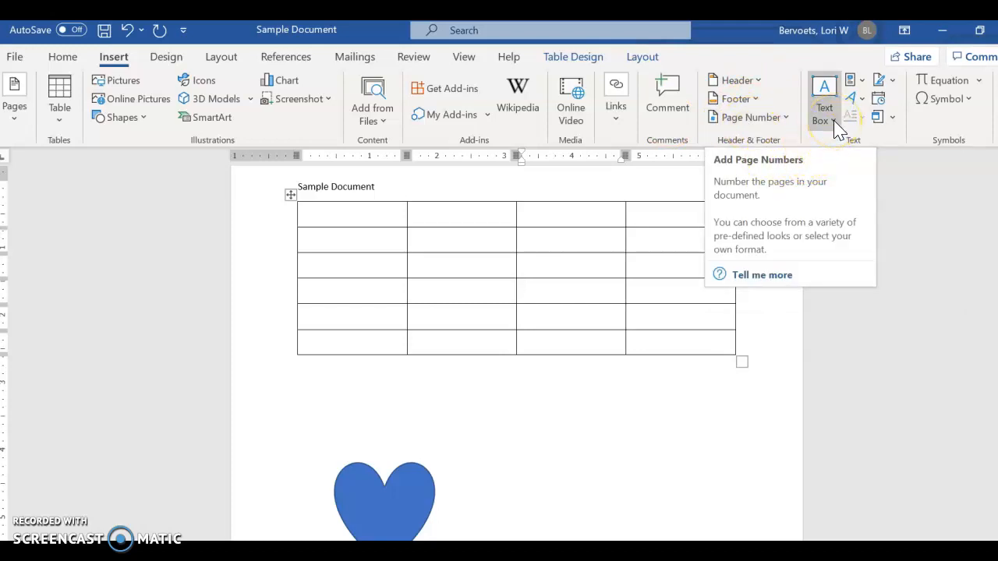
{"action": "left_click", "coordinate": [833, 121]}
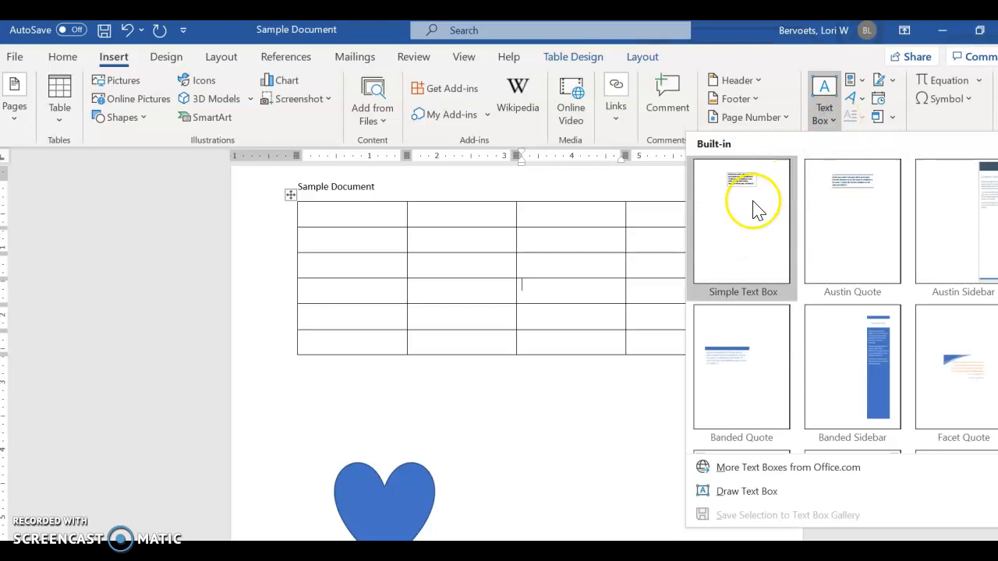
{"action": "left_click", "coordinate": [754, 209]}
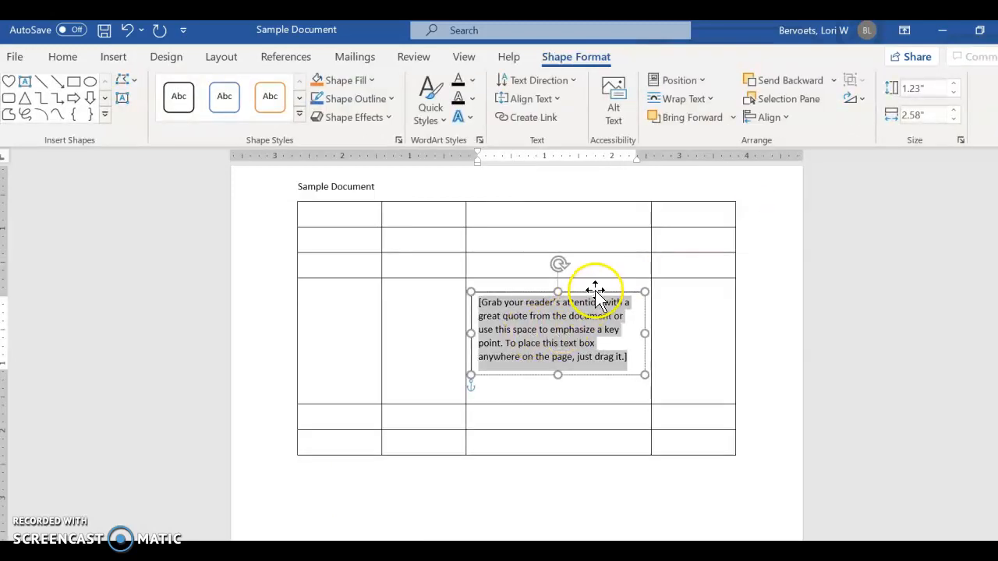
- Move the text box below the table, to the right of the heart, and replace its placeholder text with "Text box"
{"action": "left_click_drag", "start_coordinate": [594, 291], "coordinate": [643, 409]}
{"action": "triple_click", "coordinate": [662, 473]}
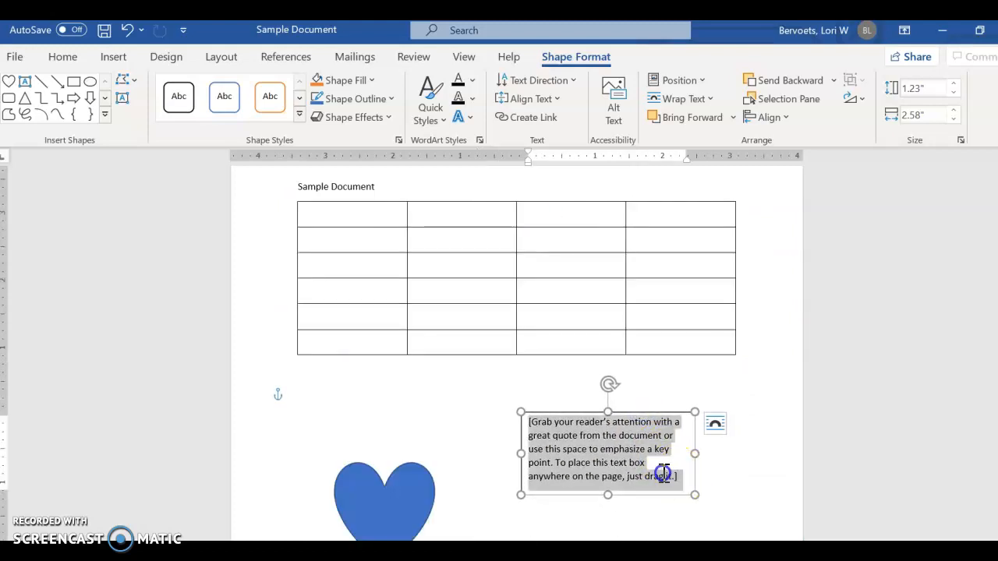
{"action": "type", "text": "Text box"}
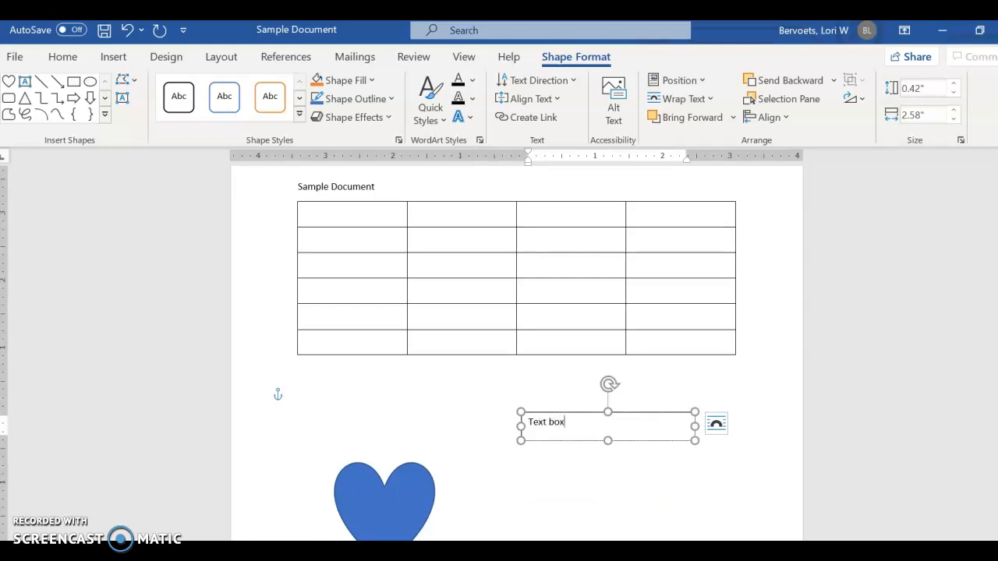
{"action": "left_click", "coordinate": [624, 475]}
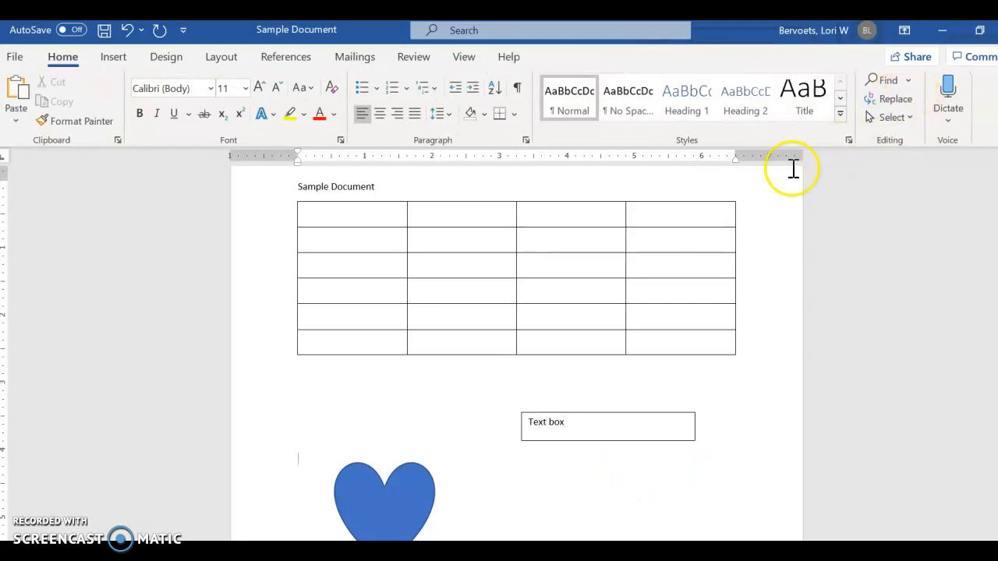
- Look through the available WordArt styles without inserting one
{"action": "left_click", "coordinate": [115, 57]}
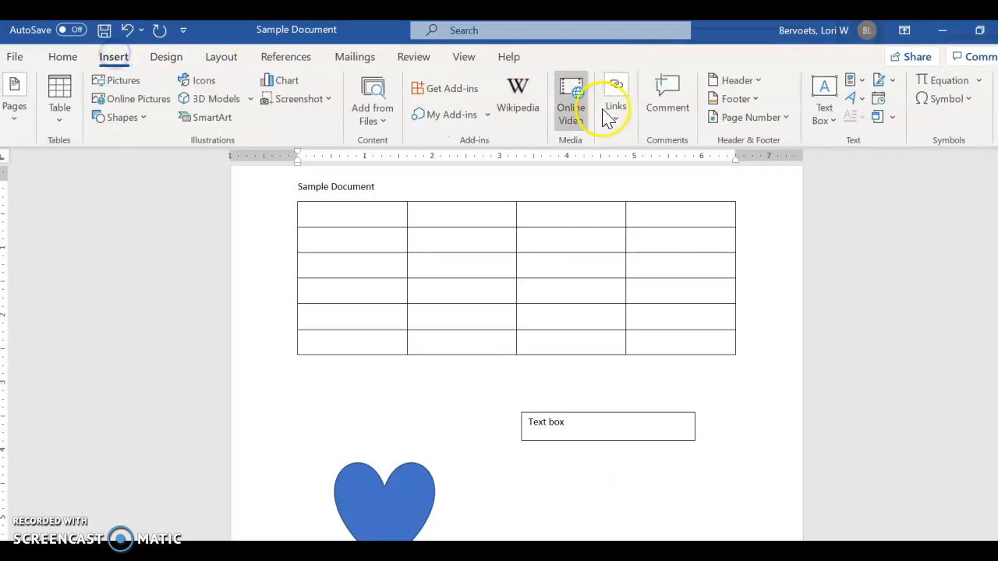
{"action": "left_click", "coordinate": [863, 100]}
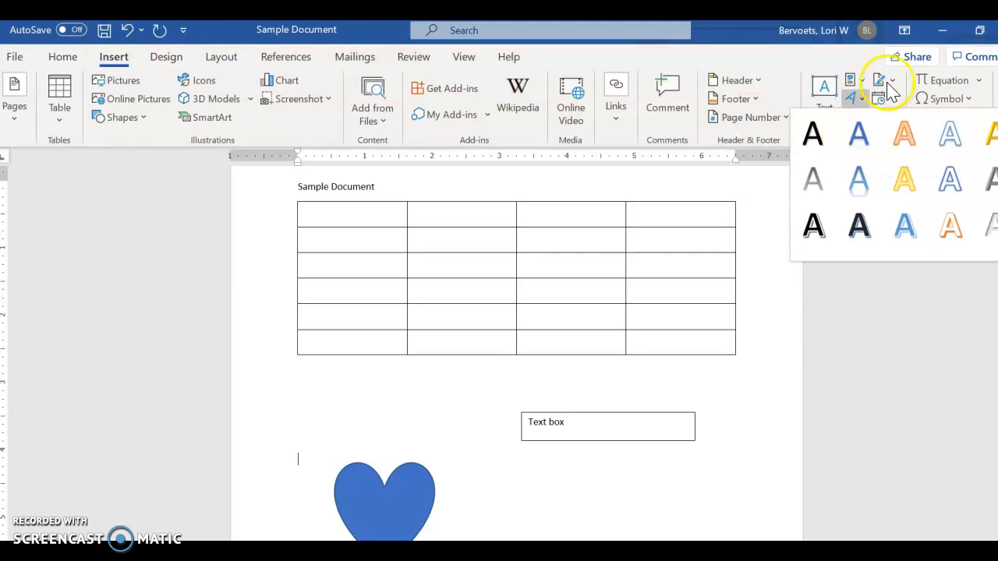
{"action": "left_click", "coordinate": [832, 312]}
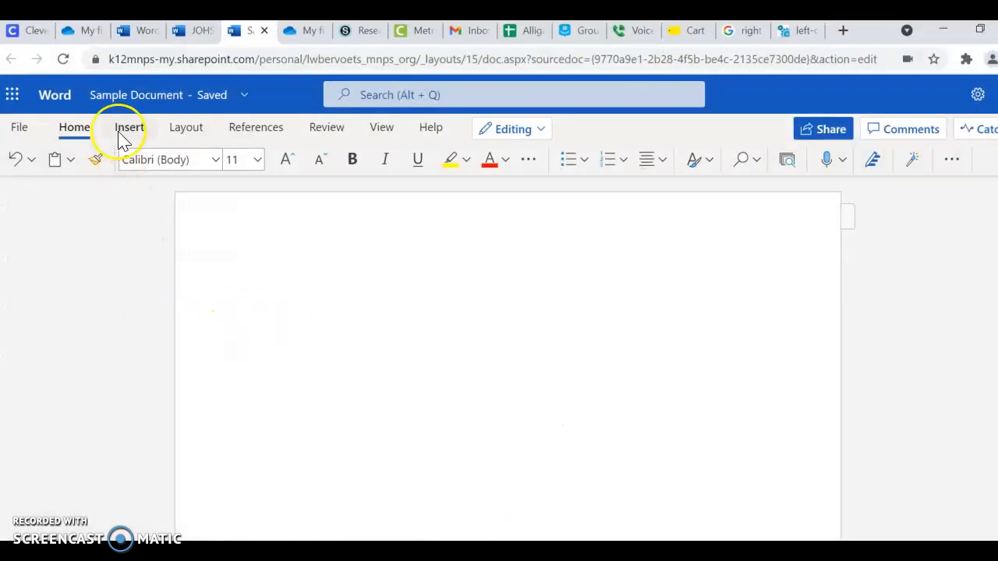
- Look through the emoji choices and the additional insert options in the blank online document without inserting anything
{"action": "left_click", "coordinate": [121, 131]}
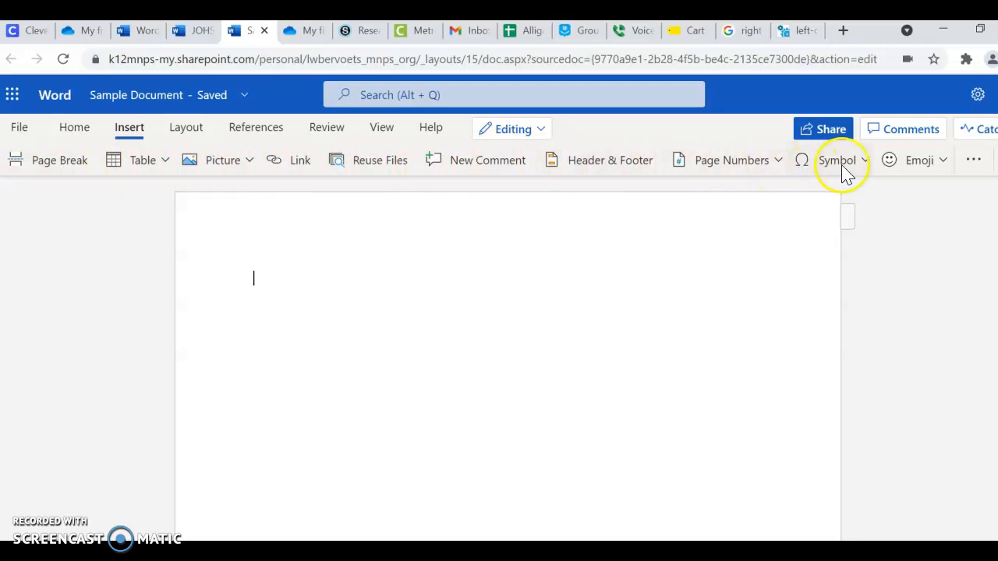
{"action": "left_click", "coordinate": [942, 160]}
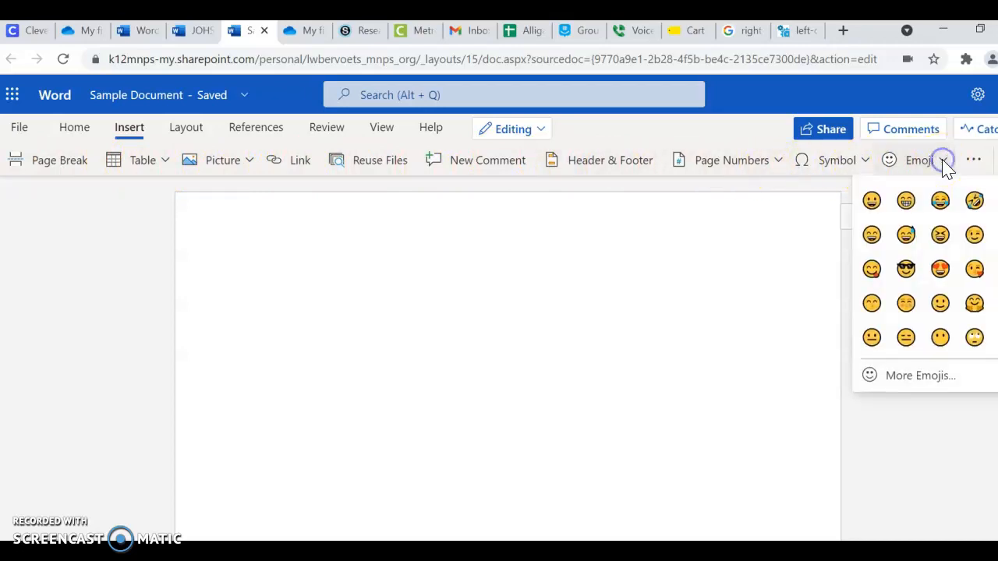
{"action": "left_click", "coordinate": [731, 261]}
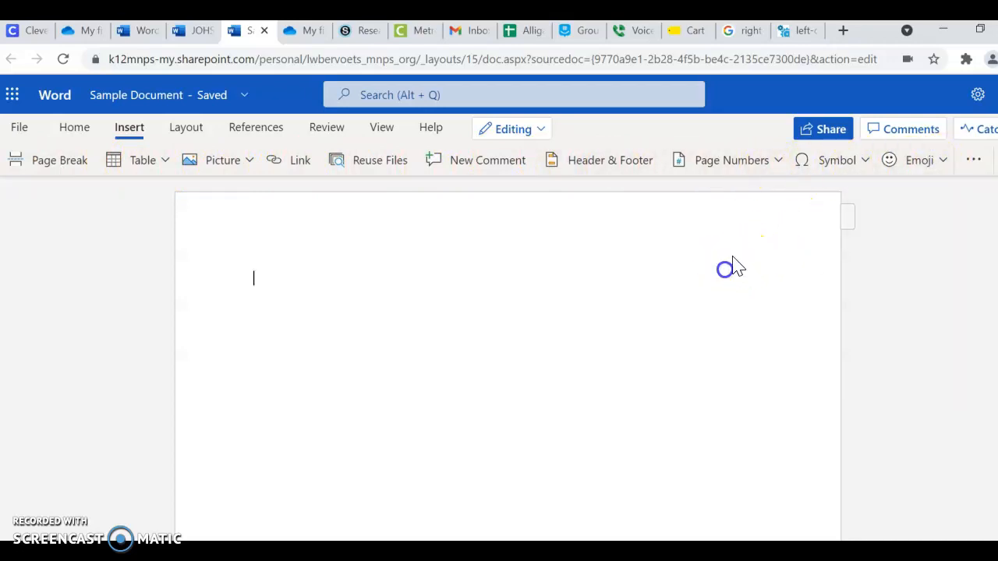
{"action": "left_click", "coordinate": [977, 163]}
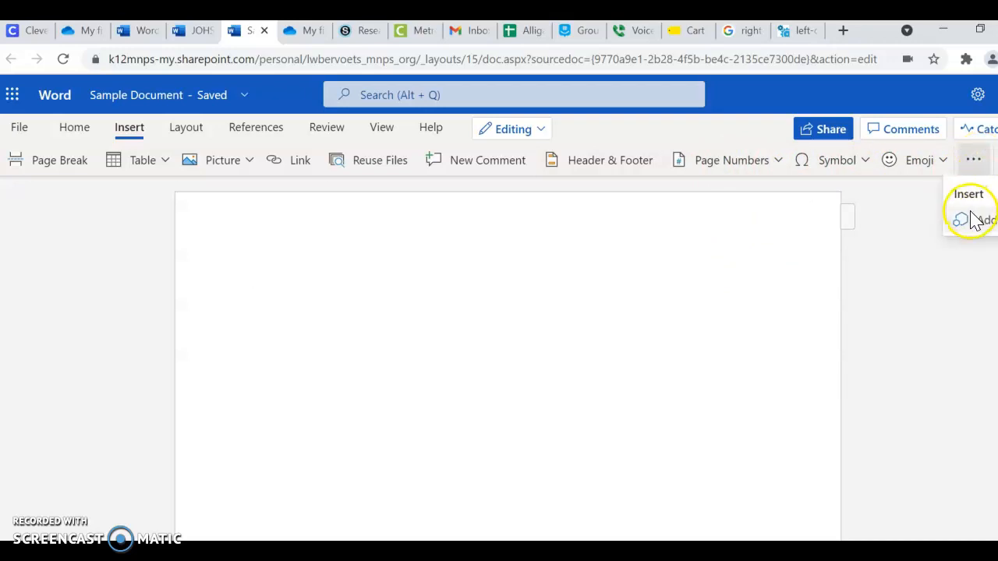
{"action": "left_click", "coordinate": [583, 263]}
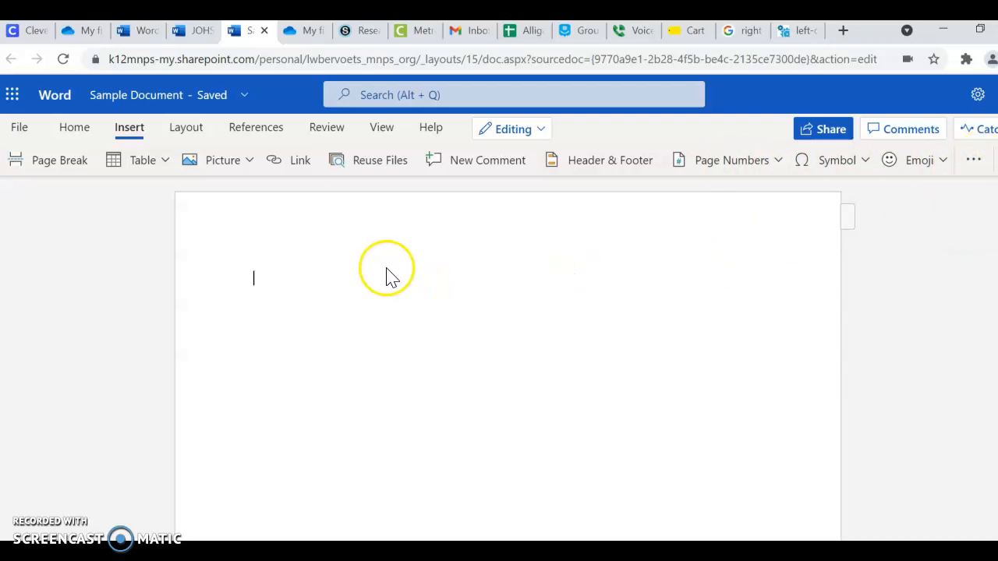
- Post the comment "This part is confusing" at the start of the blank document and return to the body text
{"action": "left_click", "coordinate": [483, 161]}
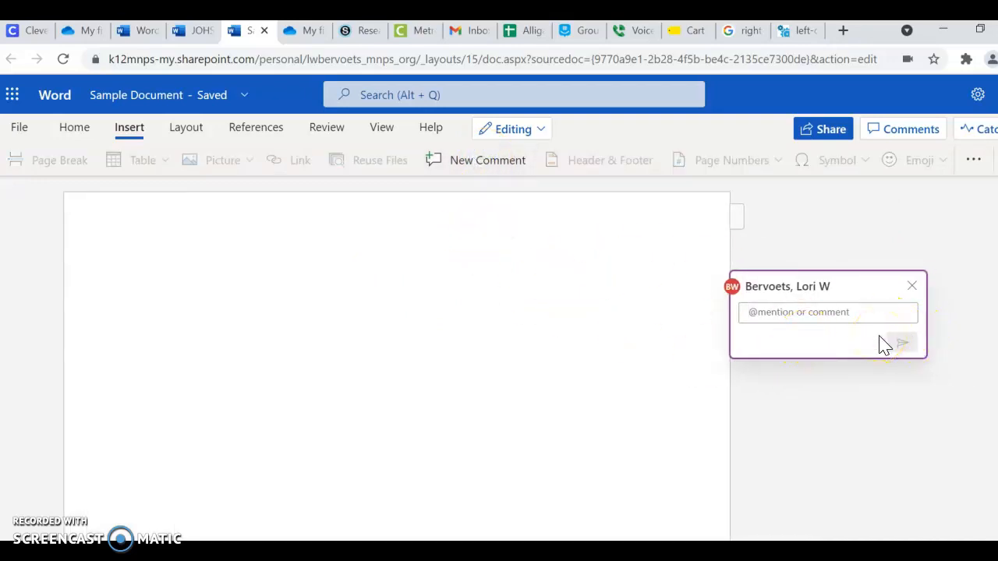
{"action": "type", "text": "This part is confusing"}
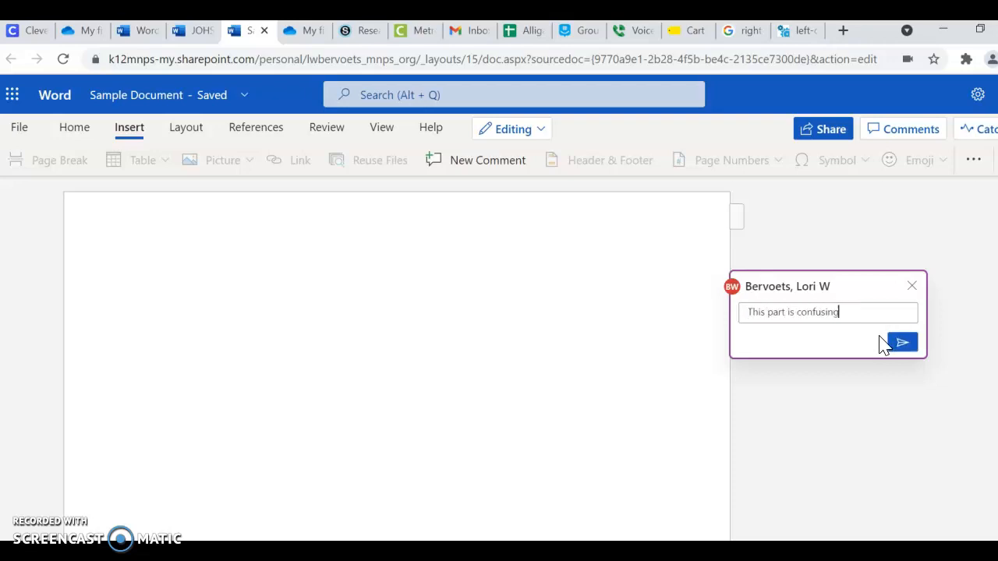
{"action": "left_click", "coordinate": [900, 343]}
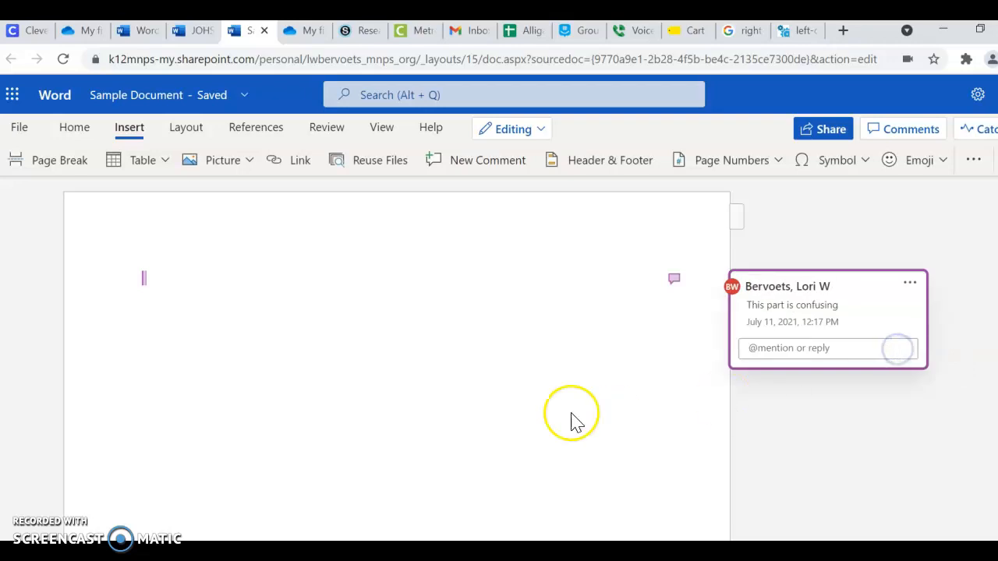
{"action": "left_click", "coordinate": [152, 284]}
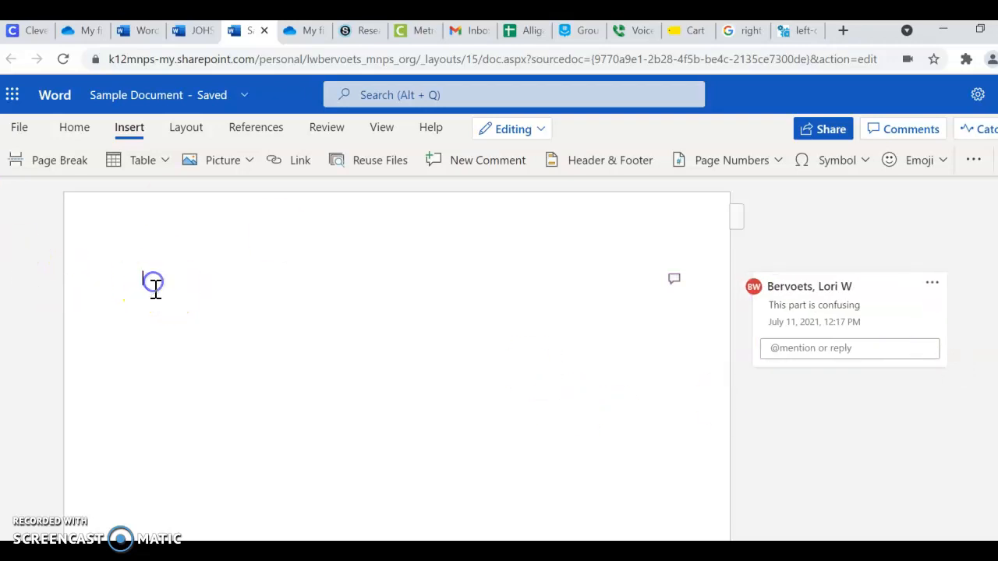